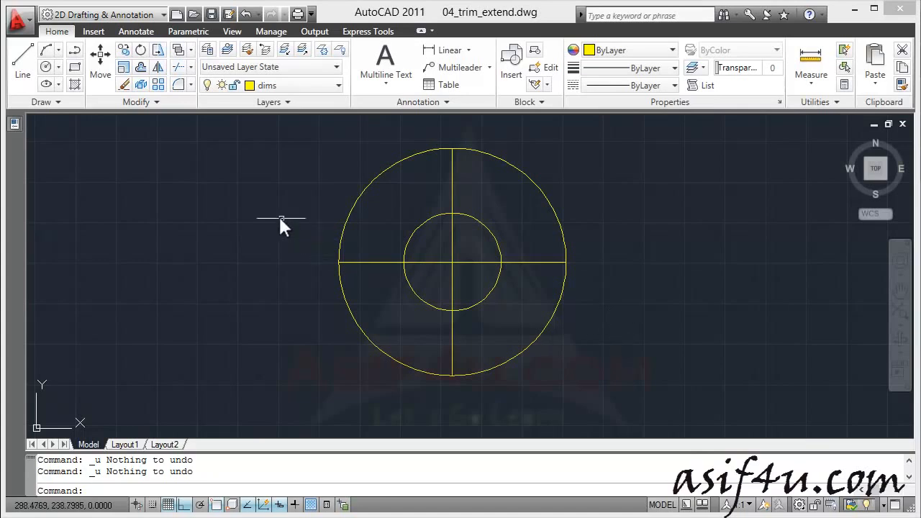
Trim the parts of the horizontal and vertical lines inside the inner circle, using that circle as the cutting edge
click(191, 66)
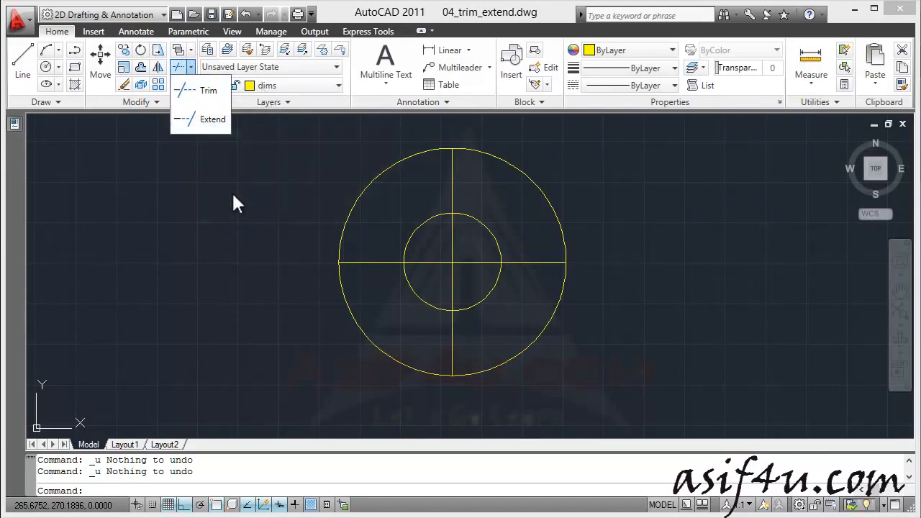
click(207, 90)
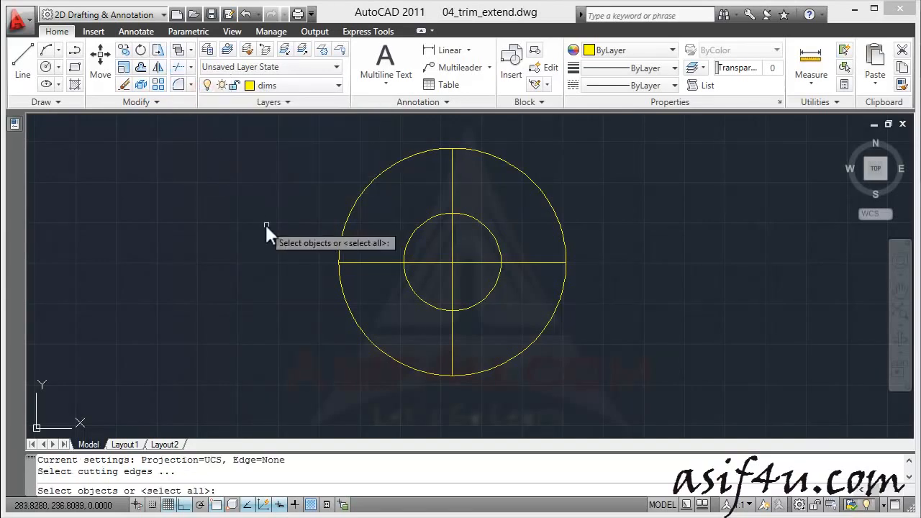
scroll(495, 258, down, 1)
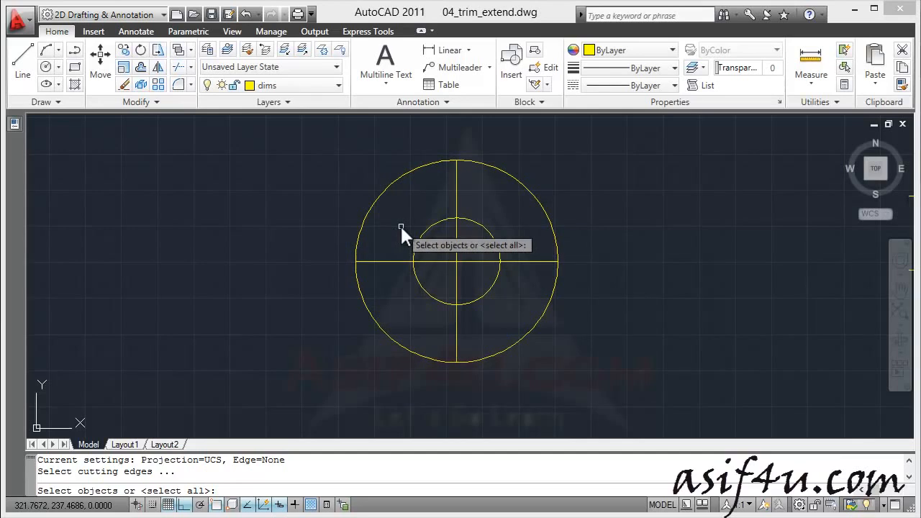
click(484, 229)
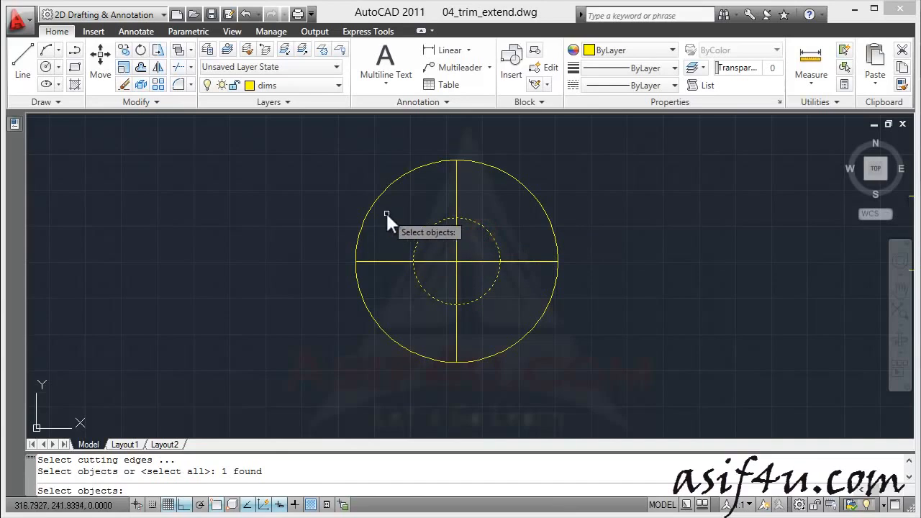
key(Return)
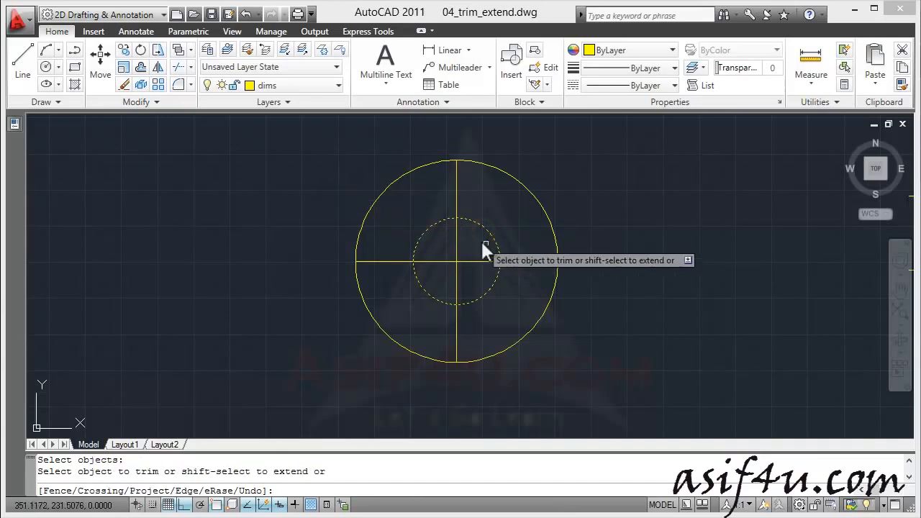
middle_drag(469, 246, 425, 237)
scroll(425, 236, up, 2)
scroll(424, 237, up, 2)
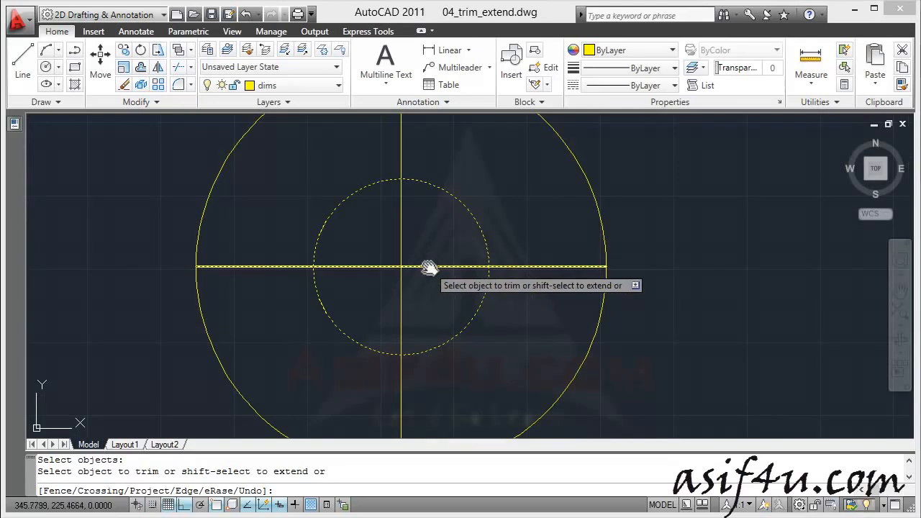
click(428, 267)
click(402, 251)
scroll(412, 260, down, 2)
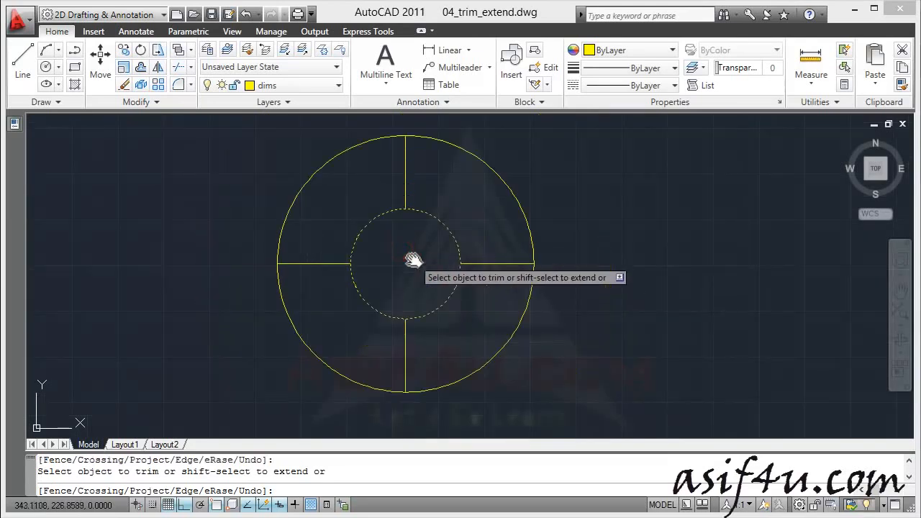
key(Escape)
Set the inner circle's radius to 10 and deselect it
click(458, 242)
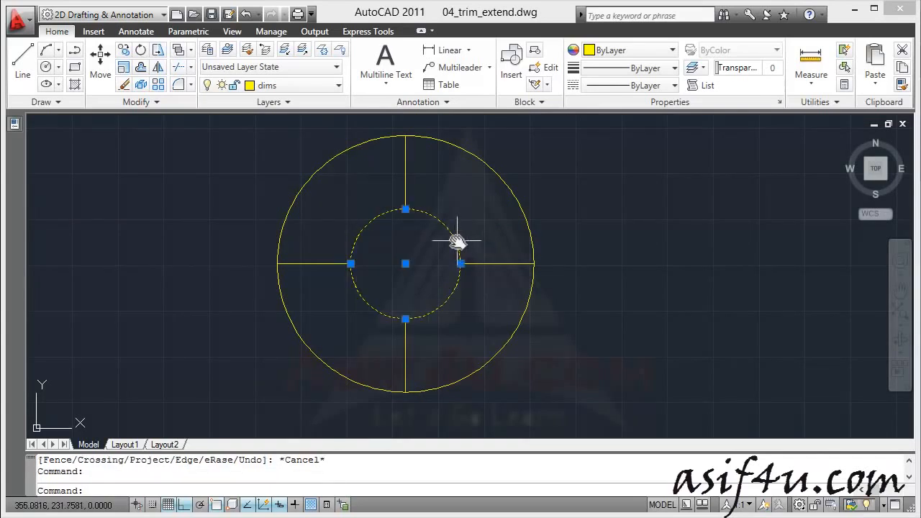
mouse_move(15, 123)
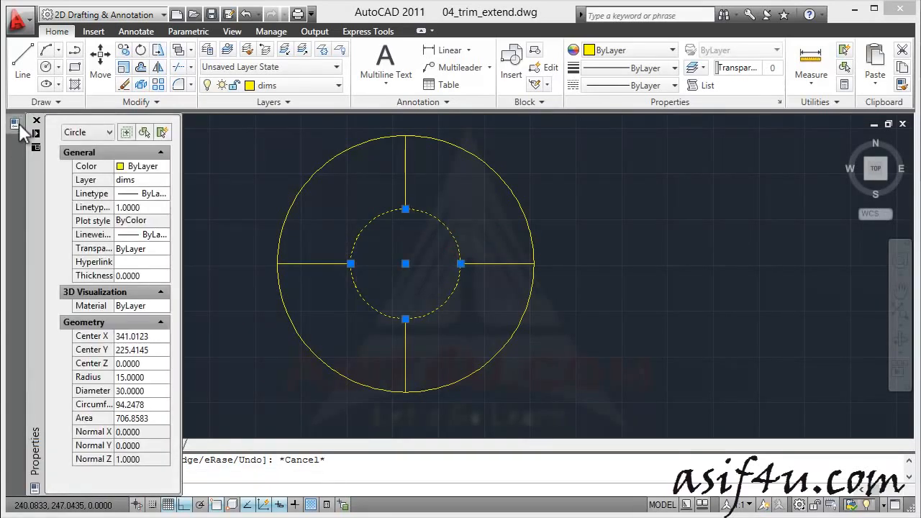
click(127, 374)
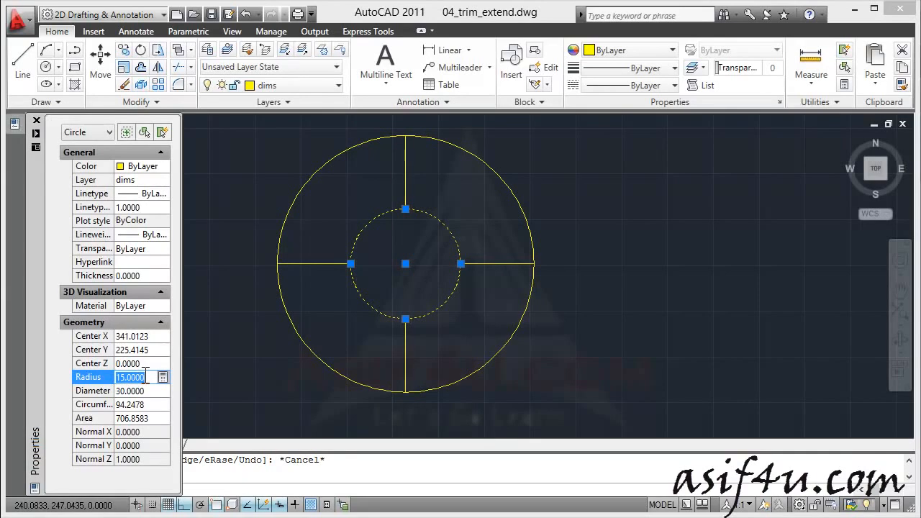
key(Tab)
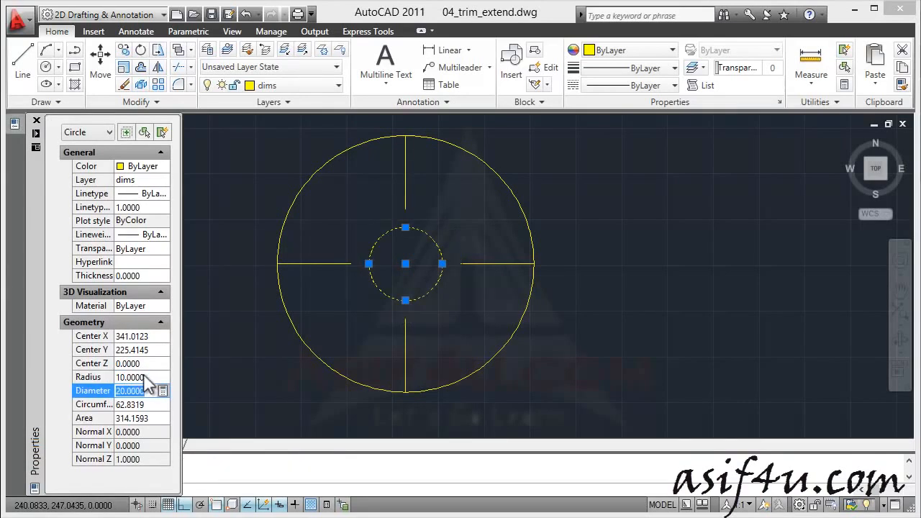
key(Escape)
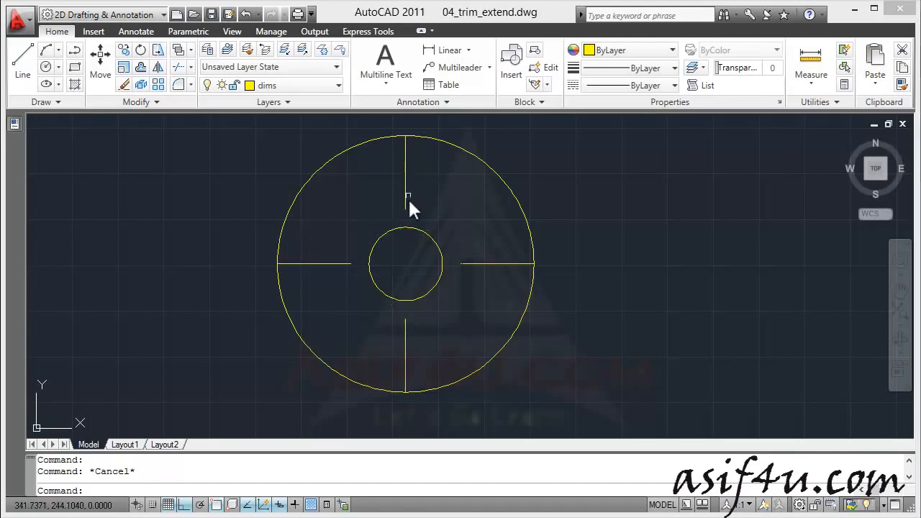
Extend the four spoke lines inward to the inner circle, using that circle as the boundary edge
click(191, 67)
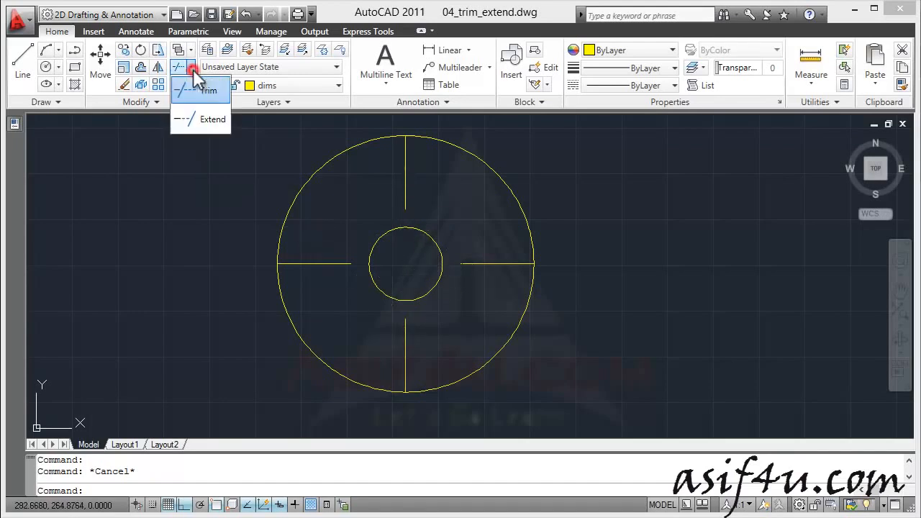
click(198, 117)
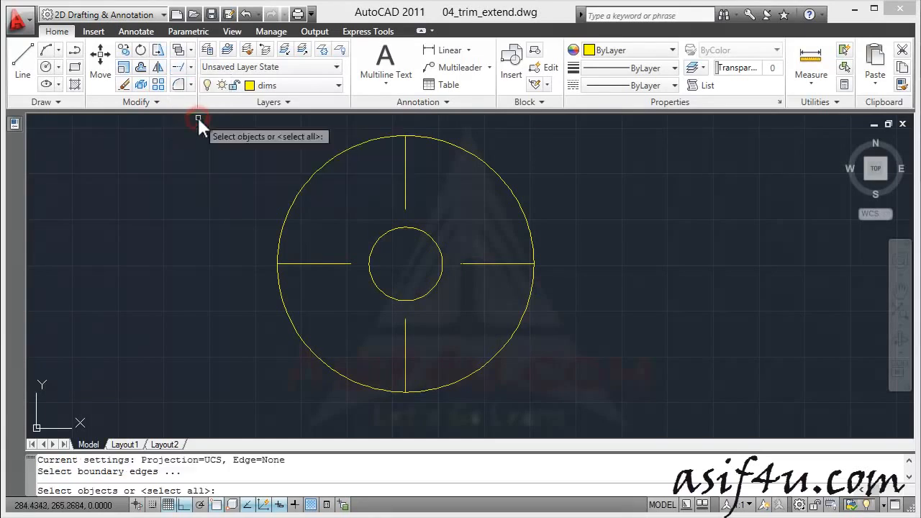
click(429, 234)
key(Return)
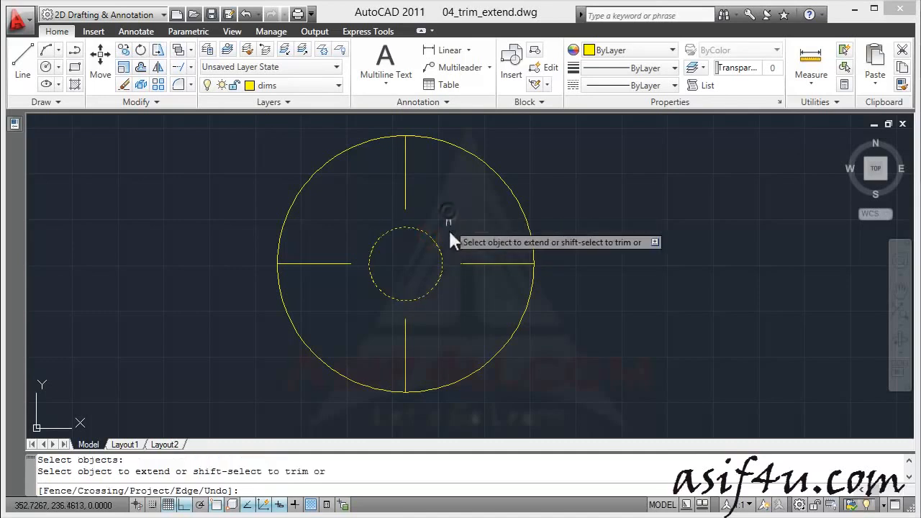
click(406, 188)
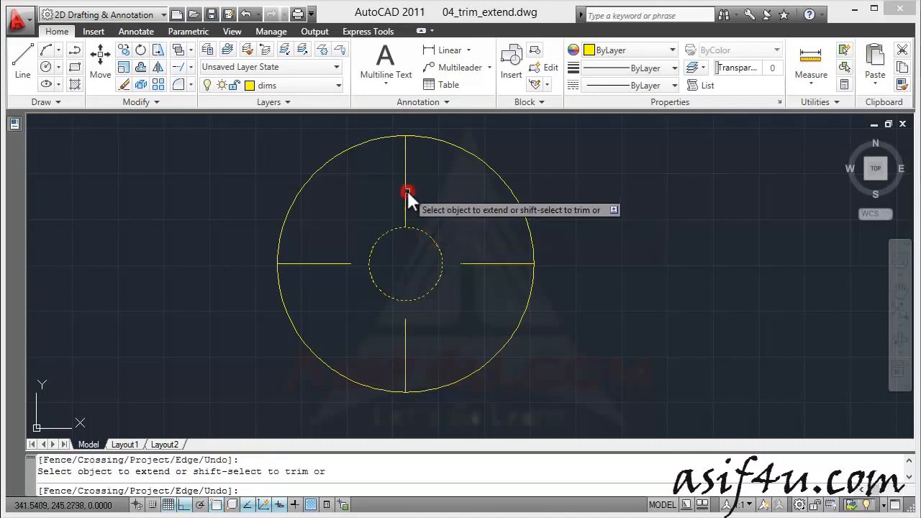
click(475, 263)
click(407, 333)
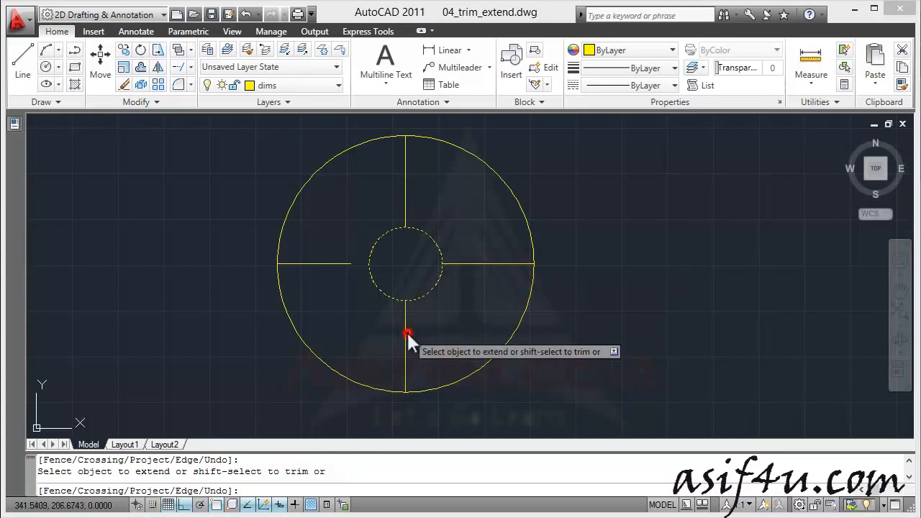
click(335, 264)
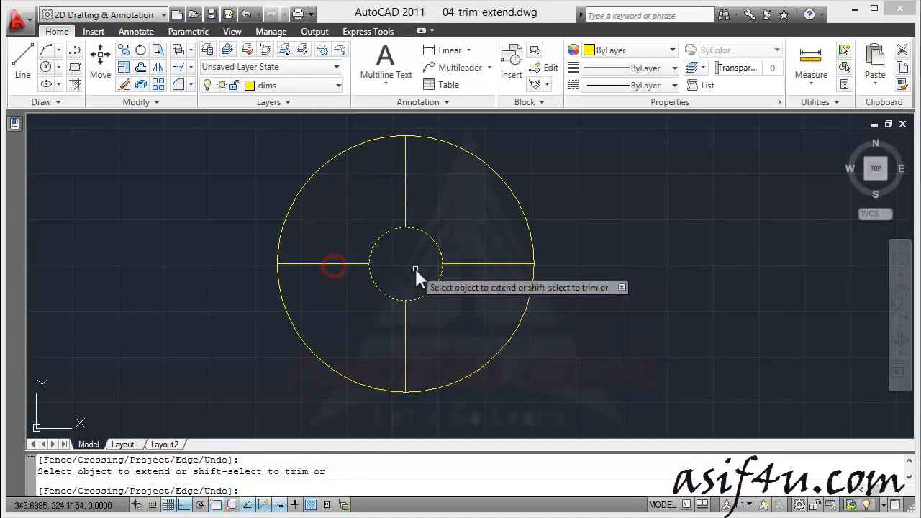
key(Escape)
Trim the ends of the four short horizontal lines that project outside the two vertical lines, using both verticals as cutting edges
scroll(479, 259, down, 2)
middle_drag(479, 259, 205, 246)
scroll(592, 208, up, 4)
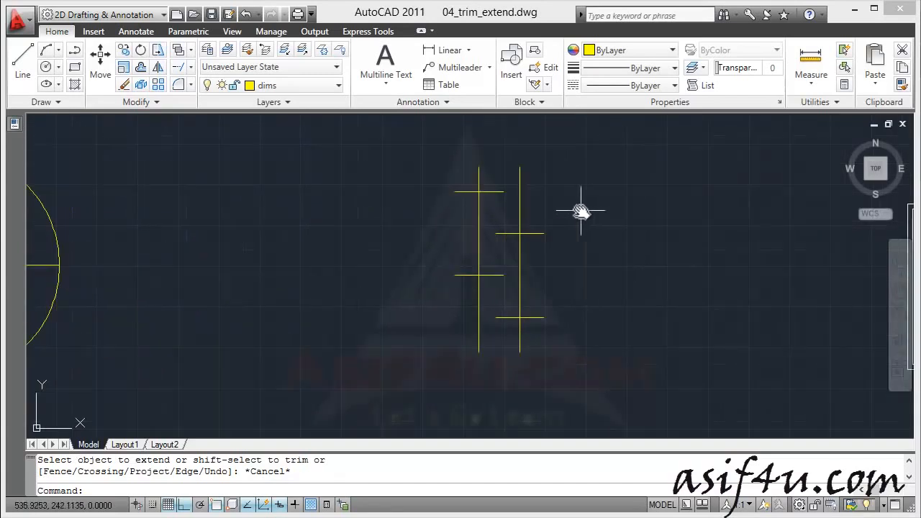
middle_drag(503, 286, 495, 287)
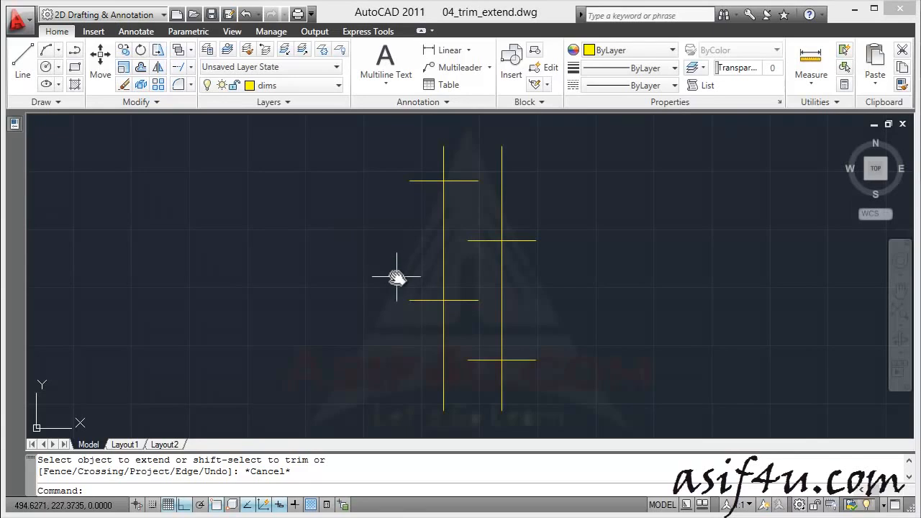
click(190, 67)
click(196, 92)
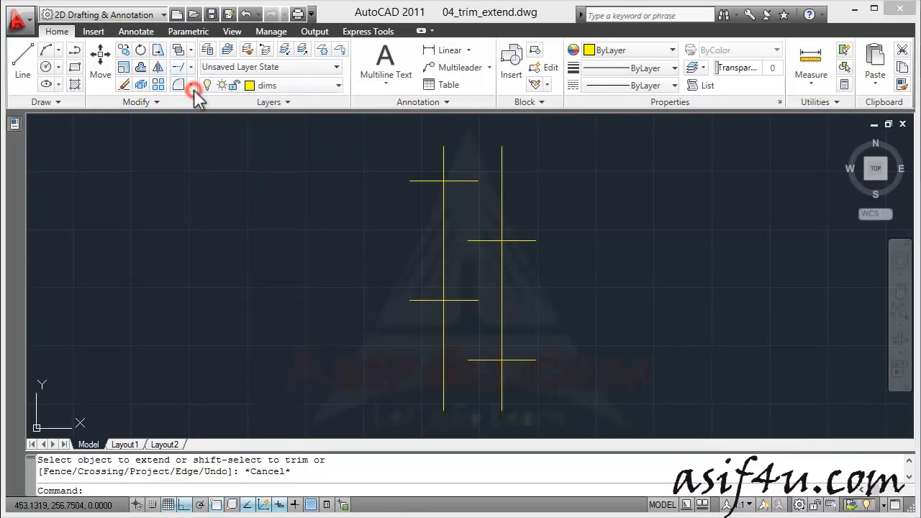
click(444, 164)
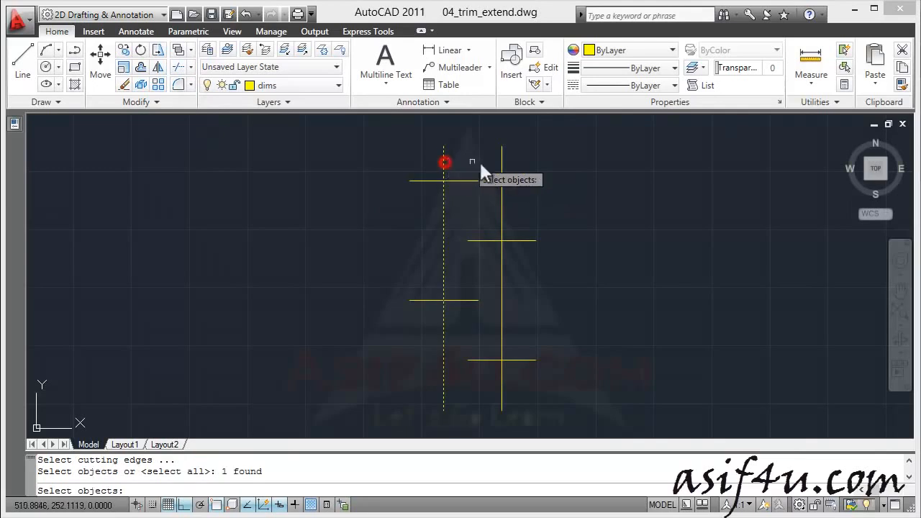
click(502, 167)
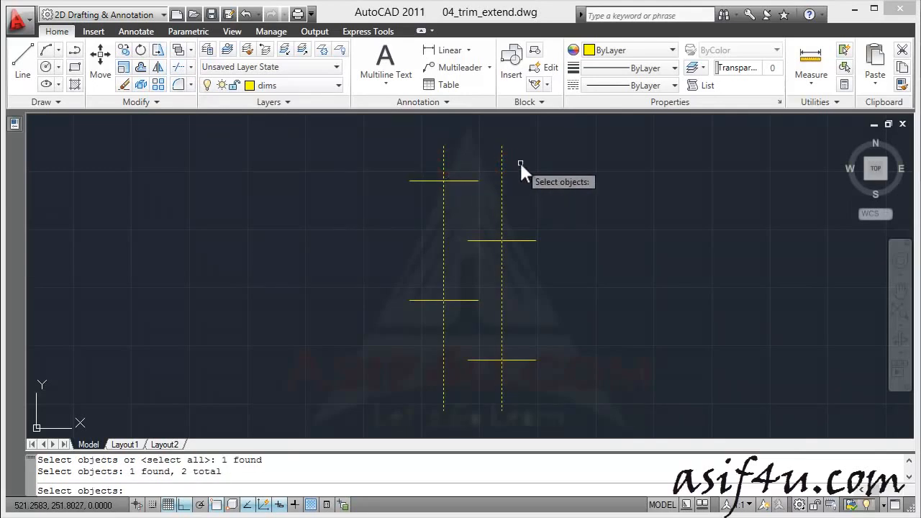
key(Return)
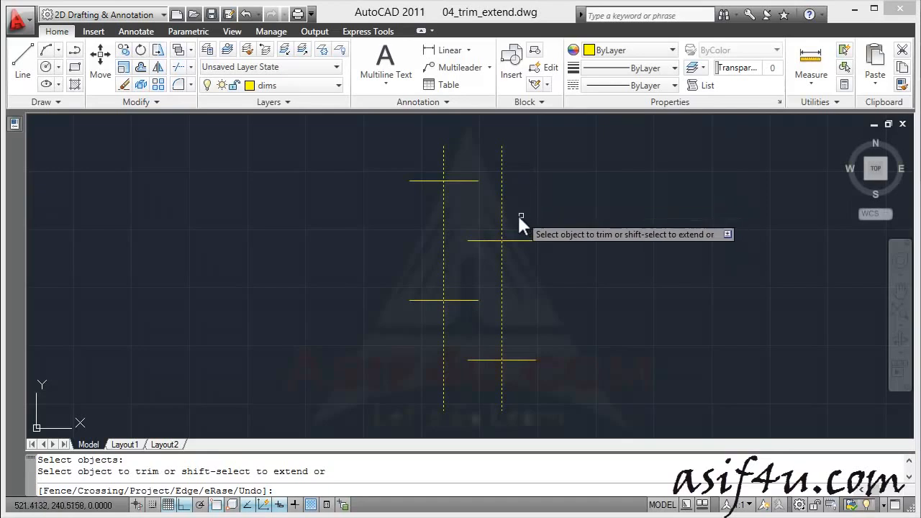
click(424, 181)
click(422, 301)
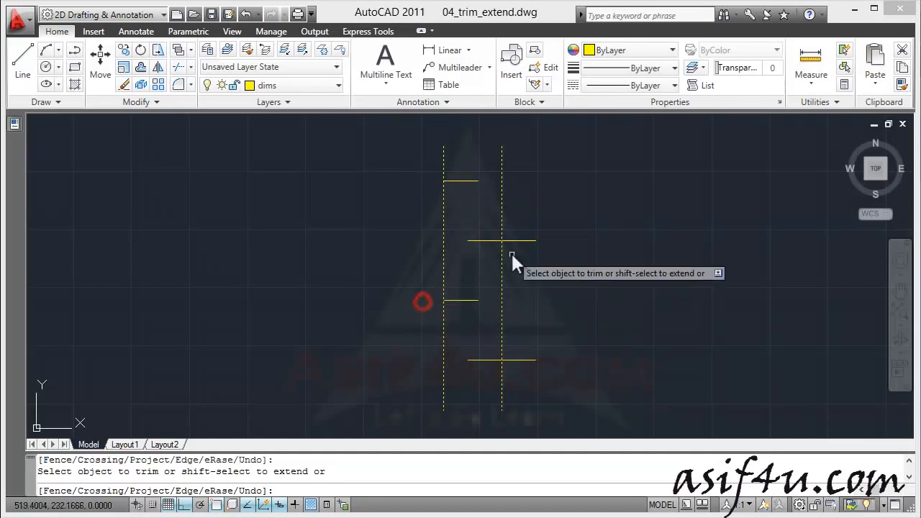
click(514, 241)
click(512, 361)
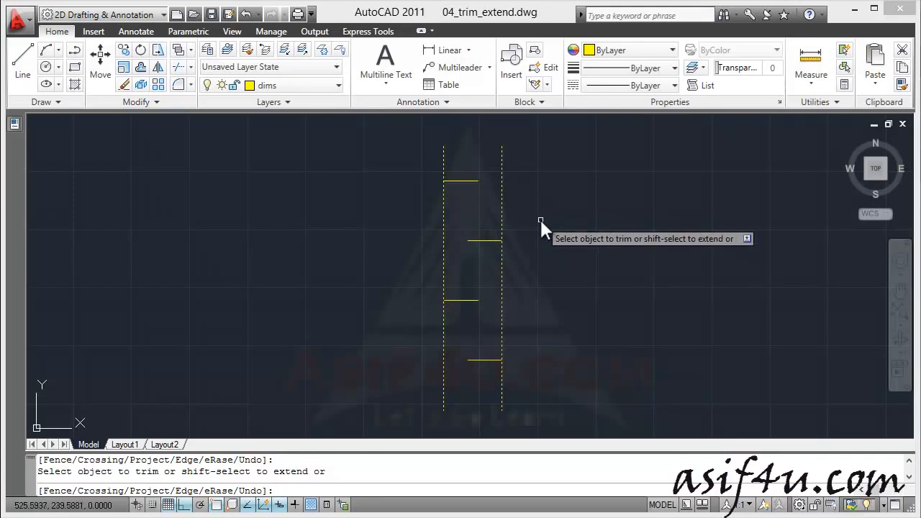
Within the same Trim command, extend the four short horizontal lines across to the opposite vertical line, forming ladder rungs
shift+click(471, 180)
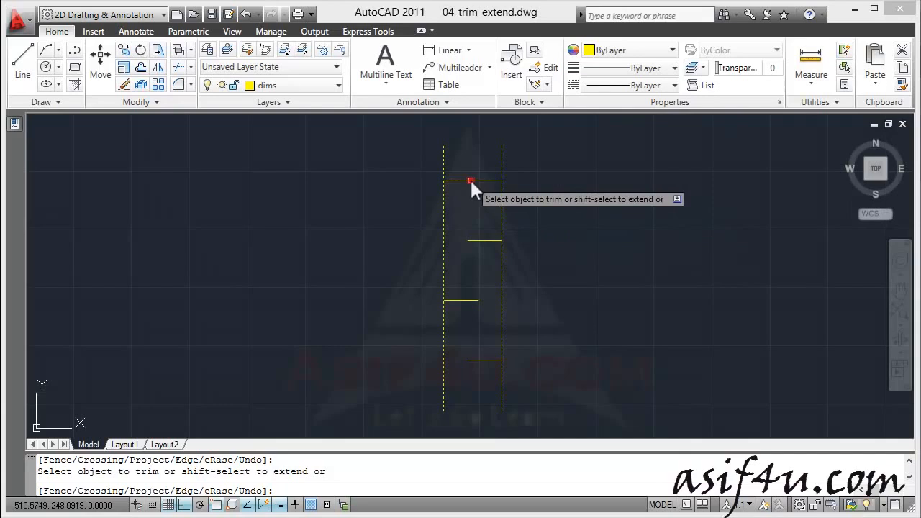
shift+click(479, 240)
shift+click(465, 300)
shift+click(481, 360)
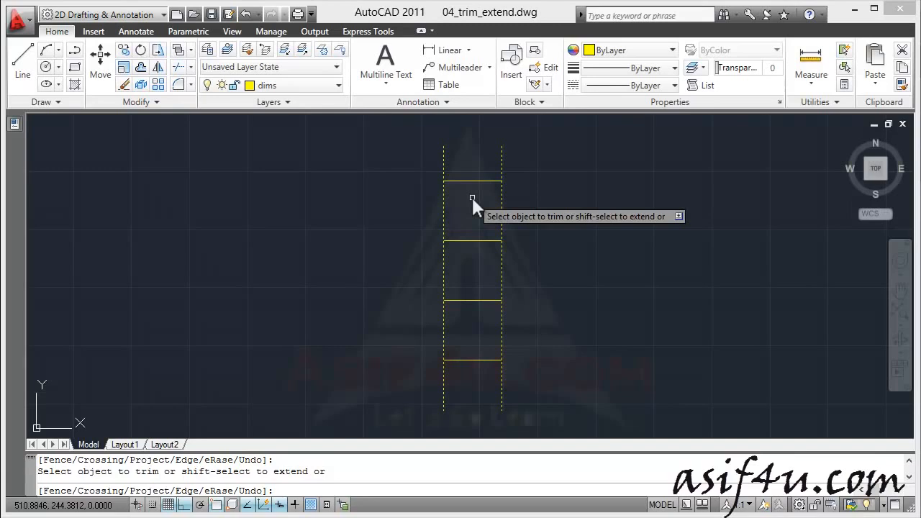
key(Escape)
Draw a circle of radius 19.5 centred on the midpoint of the white window frame's top outer edge
scroll(605, 256, down, 1)
middle_drag(622, 259, 314, 265)
scroll(646, 251, down, 2)
mouse_move(656, 242)
middle_down()
mouse_move(415, 235)
mouse_move(429, 204)
middle_up()
scroll(424, 203, up, 2)
scroll(427, 206, up, 1)
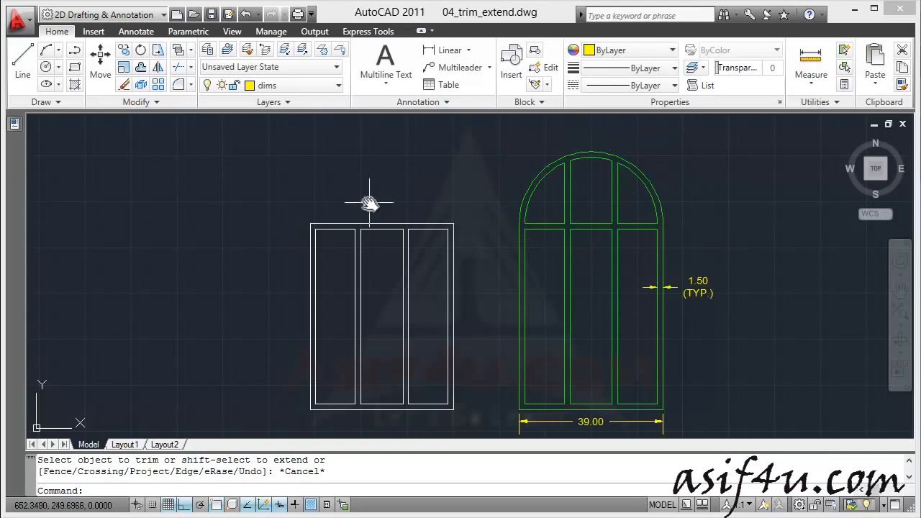
click(46, 67)
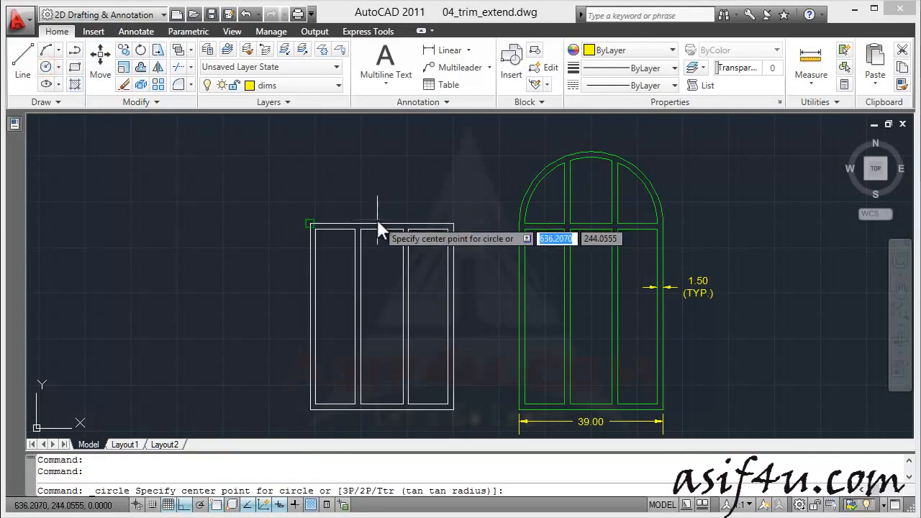
right_click(376, 218)
mouse_move(431, 351)
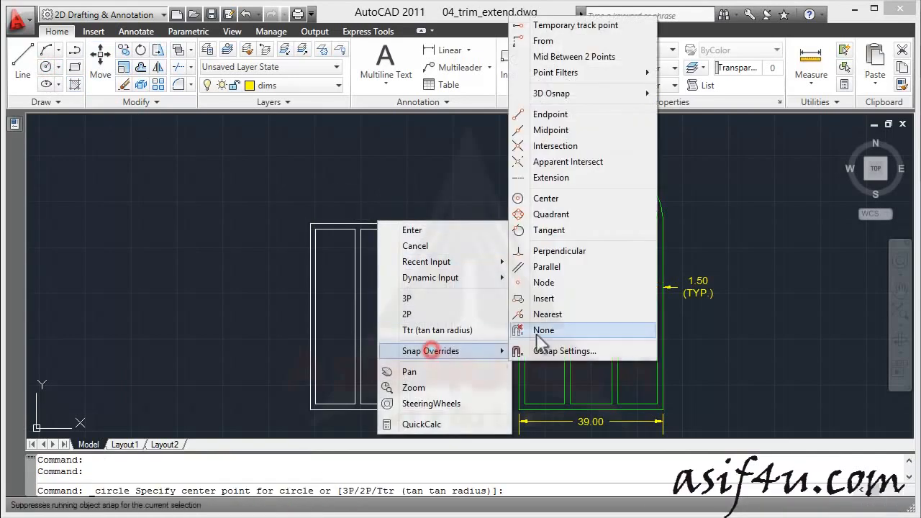
click(553, 131)
click(382, 224)
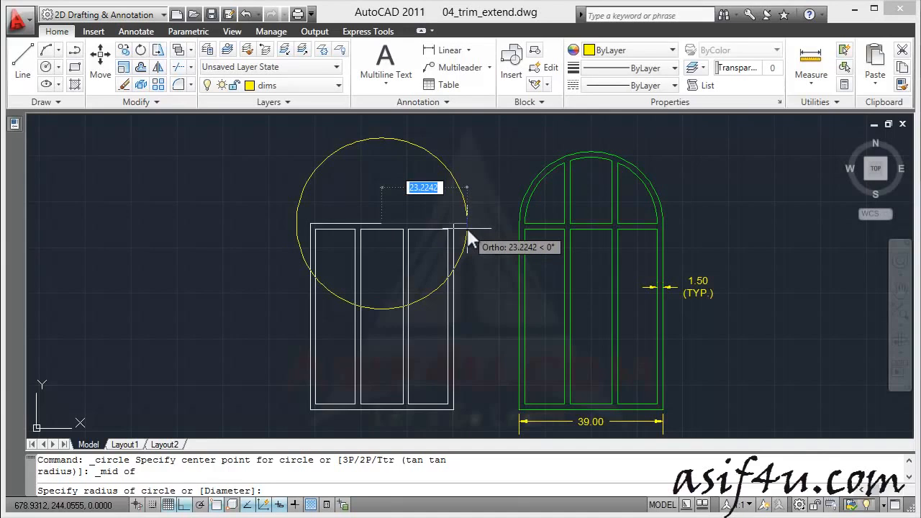
text(19.5)
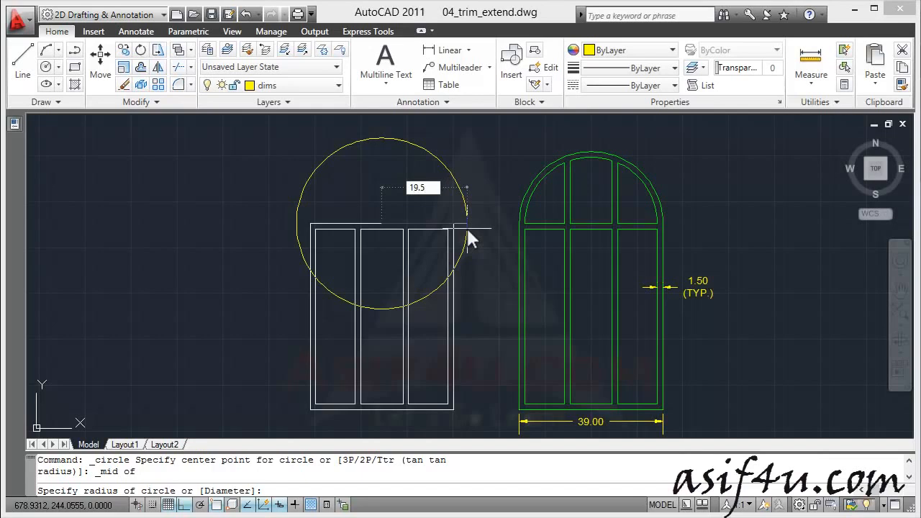
key(Return)
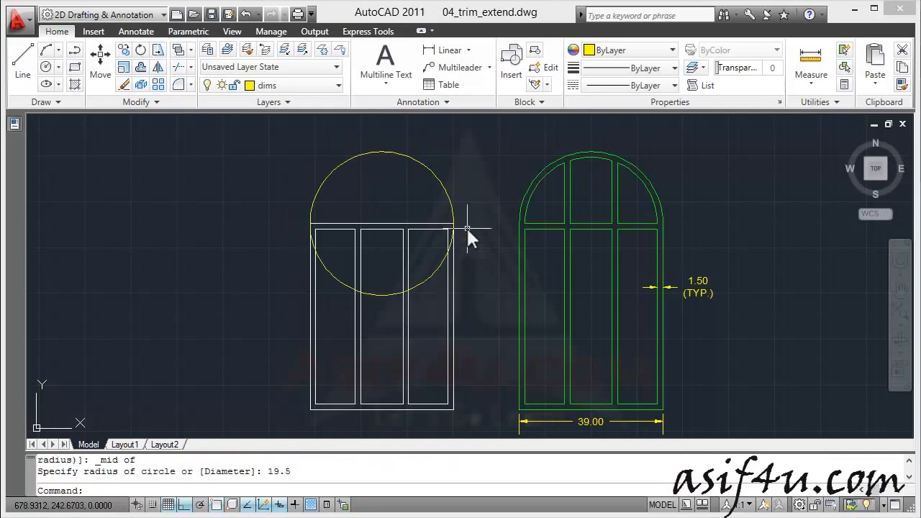
Draw a second circle of radius 18 centred on the midpoint of the white window frame's top outer edge
click(45, 67)
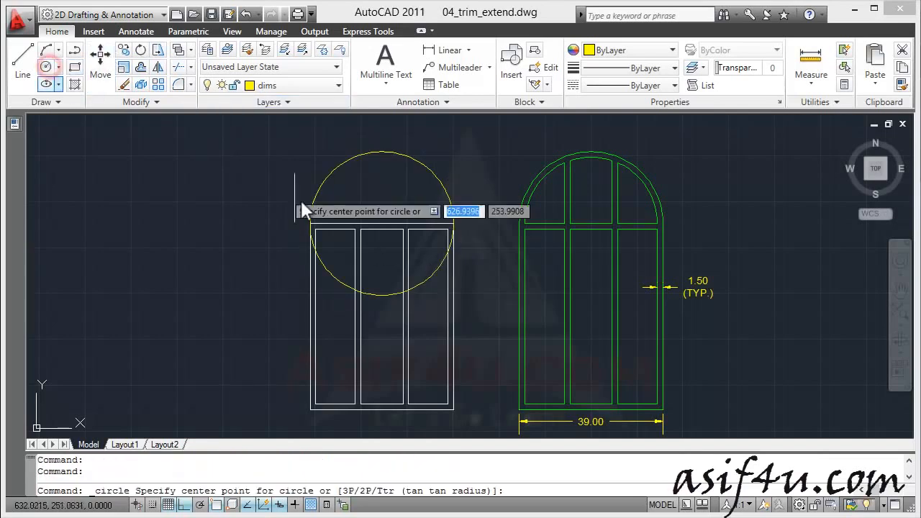
right_click(357, 208)
mouse_move(414, 341)
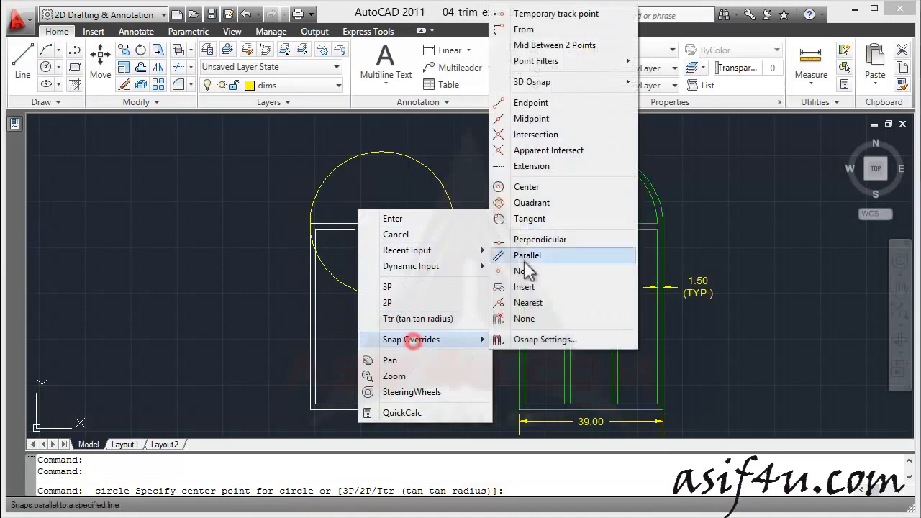
click(523, 119)
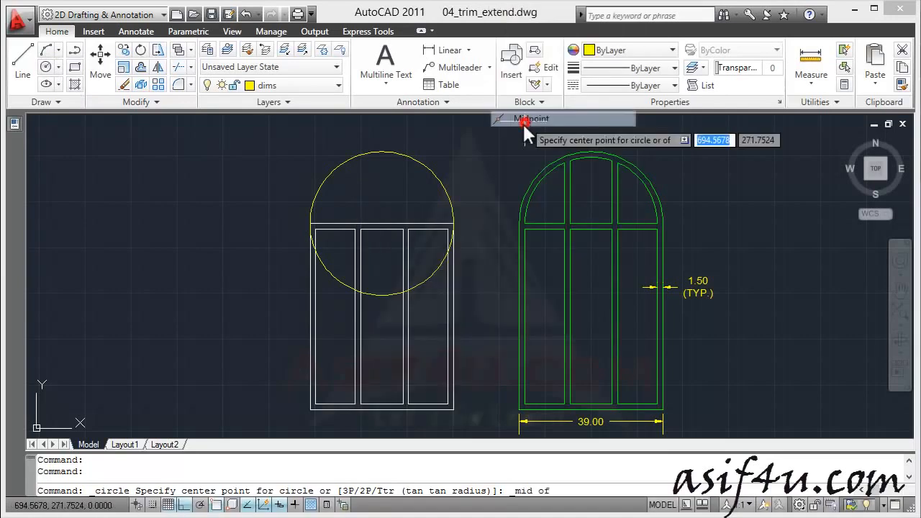
click(379, 220)
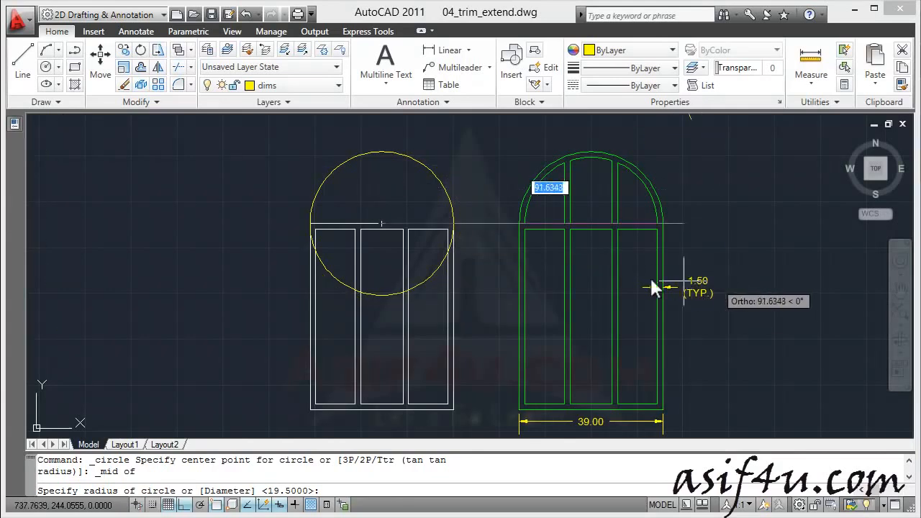
text(18)
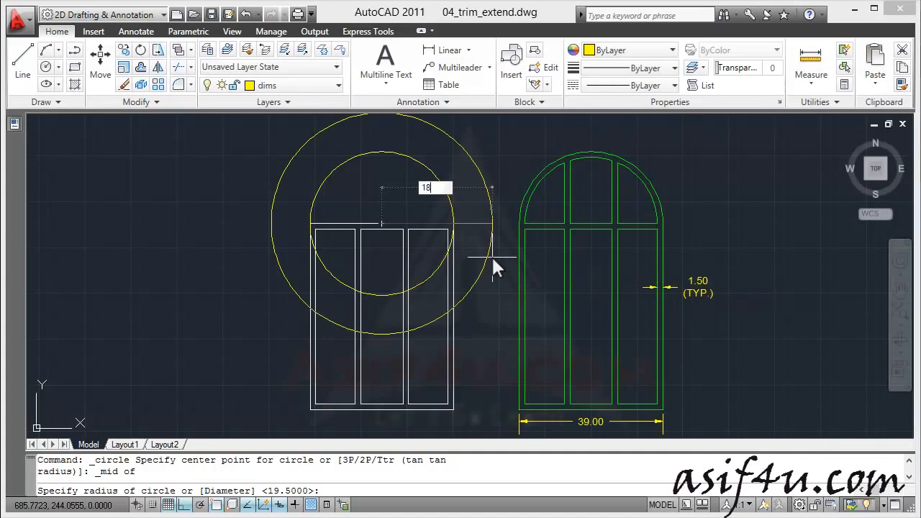
key(Return)
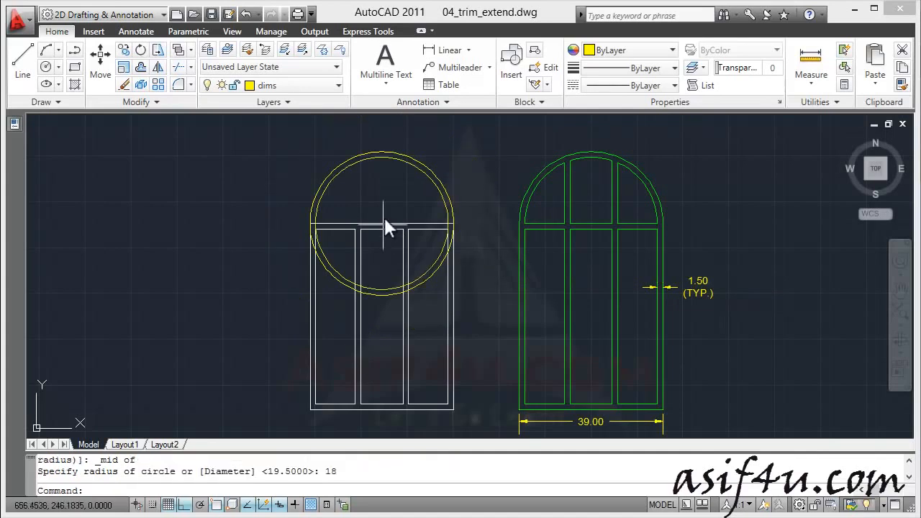
Trim away the lower halves of both yellow circles, using the white frame's top outer edge as the cutting edge
scroll(402, 209, up, 2)
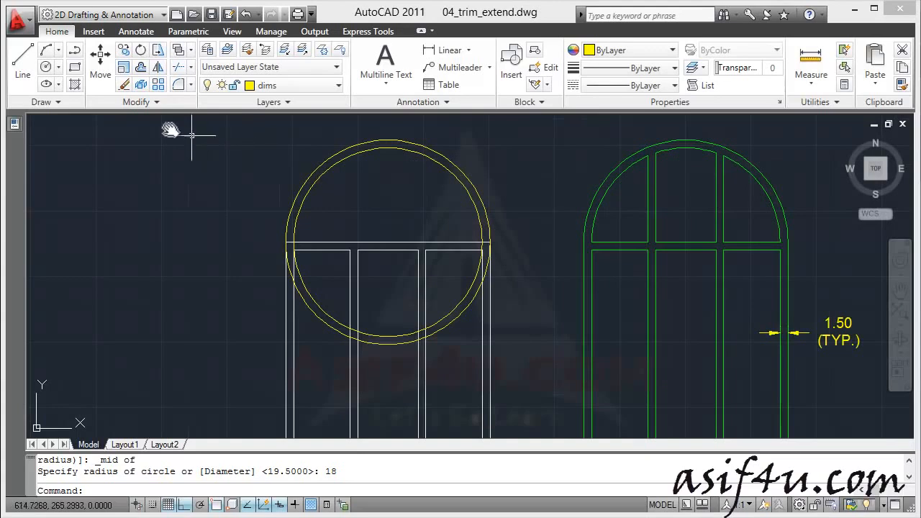
click(180, 67)
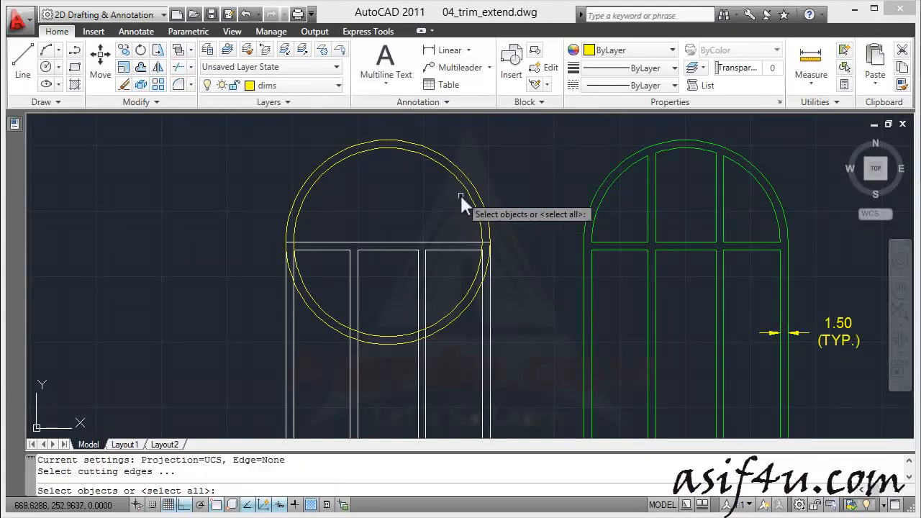
scroll(476, 249, up, 2)
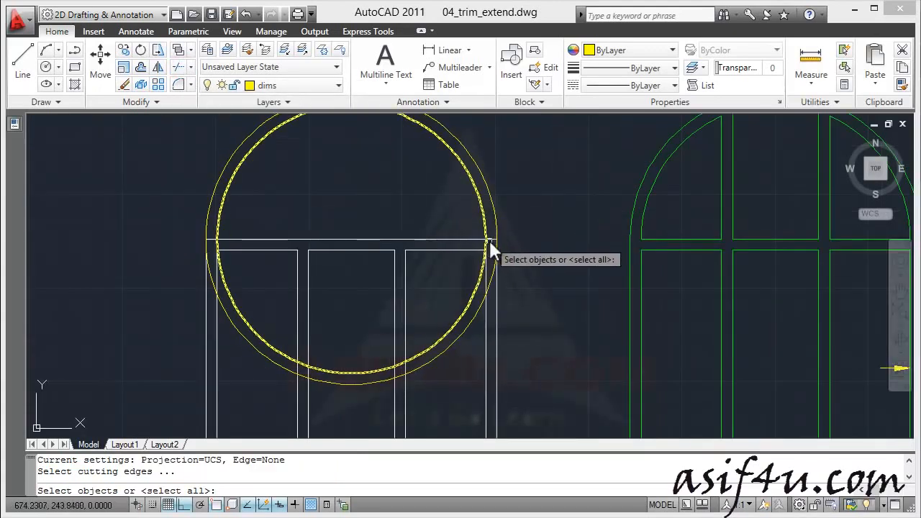
click(490, 240)
key(Return)
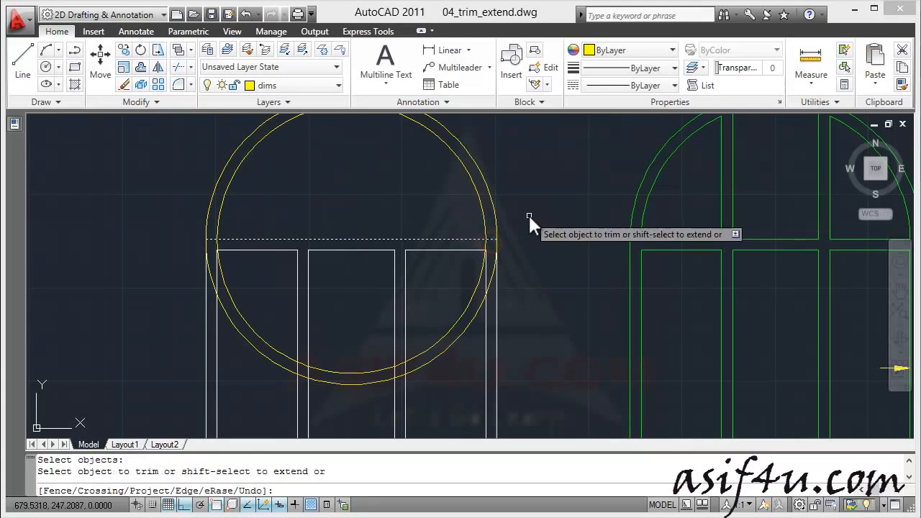
click(487, 245)
key(Escape)
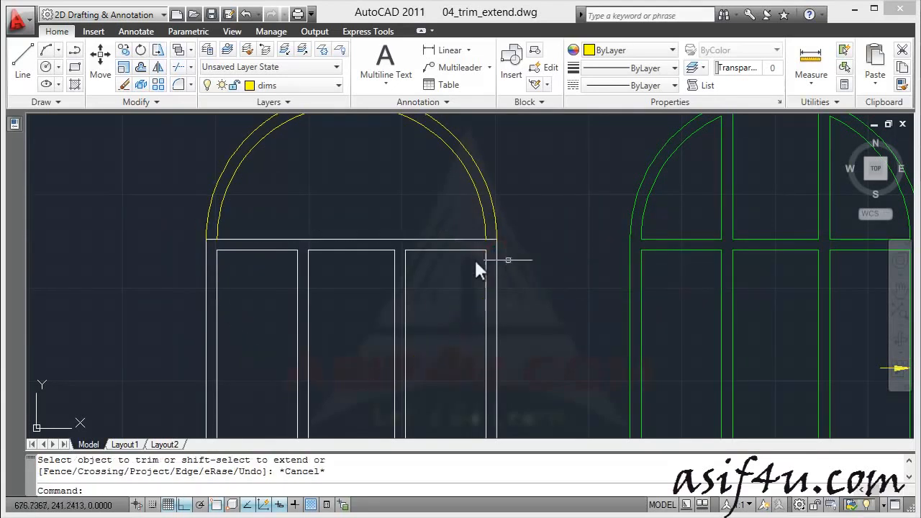
click(446, 140)
middle_drag(399, 185, 409, 199)
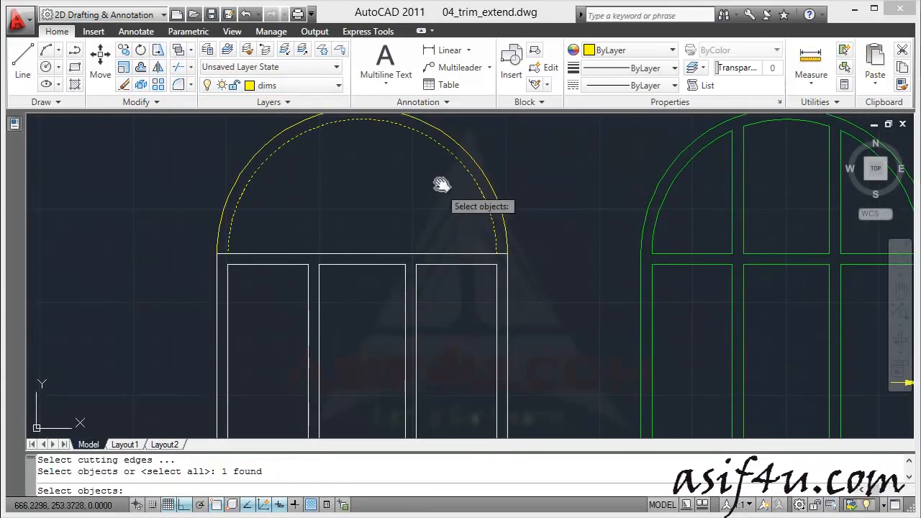
click(497, 253)
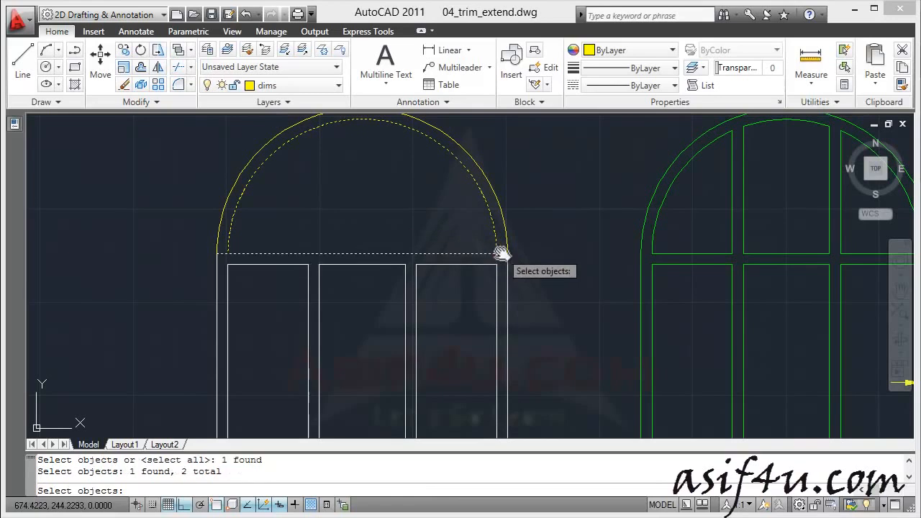
key(Escape)
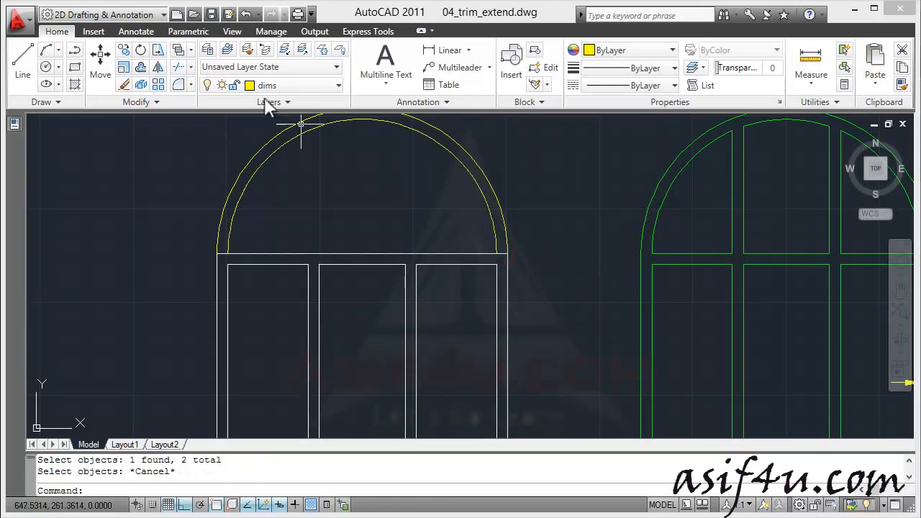
Trim both ends of the frame's top outer line where they project beyond the inner arc, using that arc as the cutting edge
click(180, 67)
click(439, 143)
key(Return)
click(500, 254)
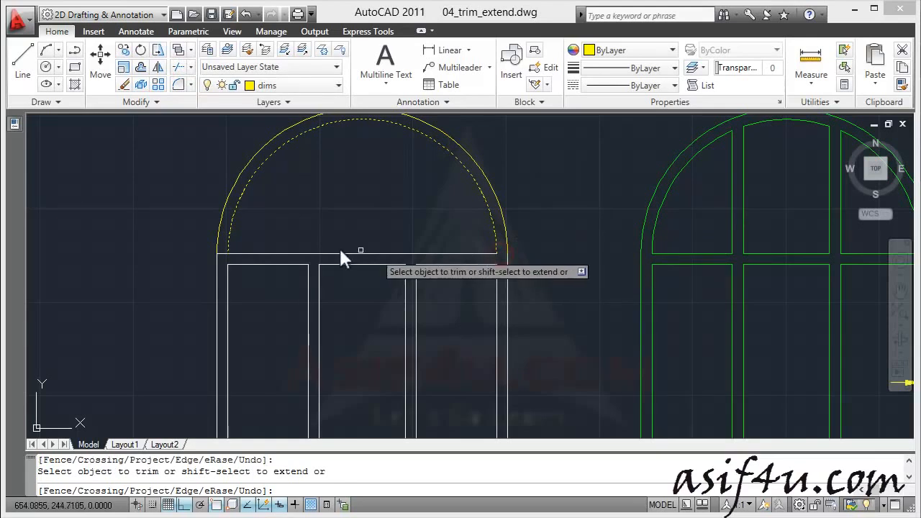
click(223, 254)
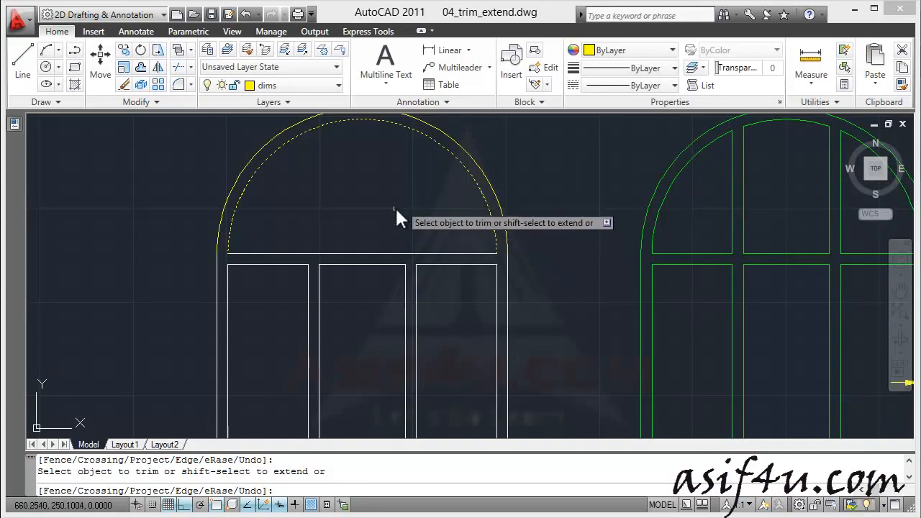
Within the same Trim command, extend the four inner mullion lines up to the inner arc
click(436, 354)
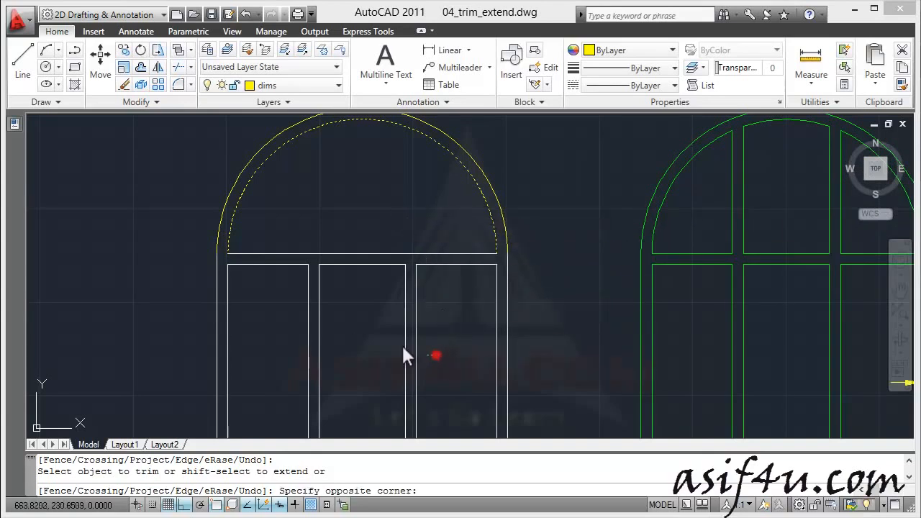
shift+click(286, 302)
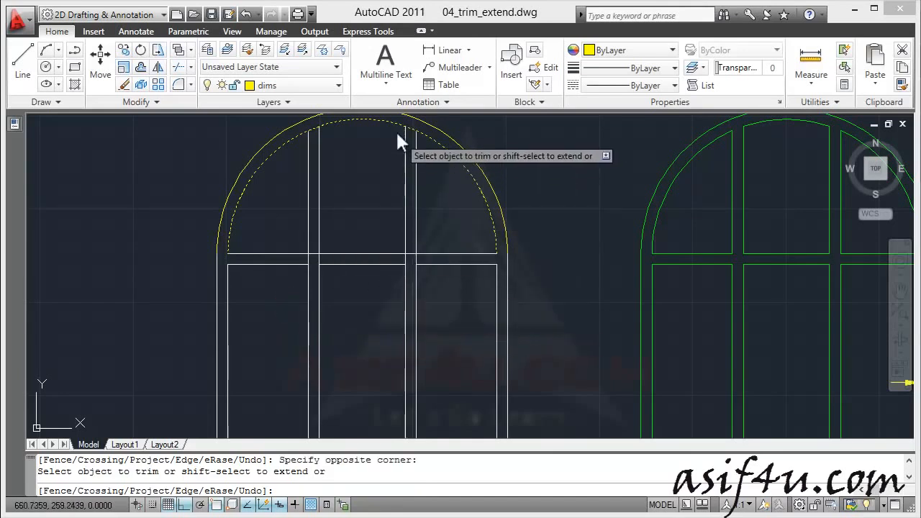
middle_drag(363, 194, 370, 212)
key(Escape)
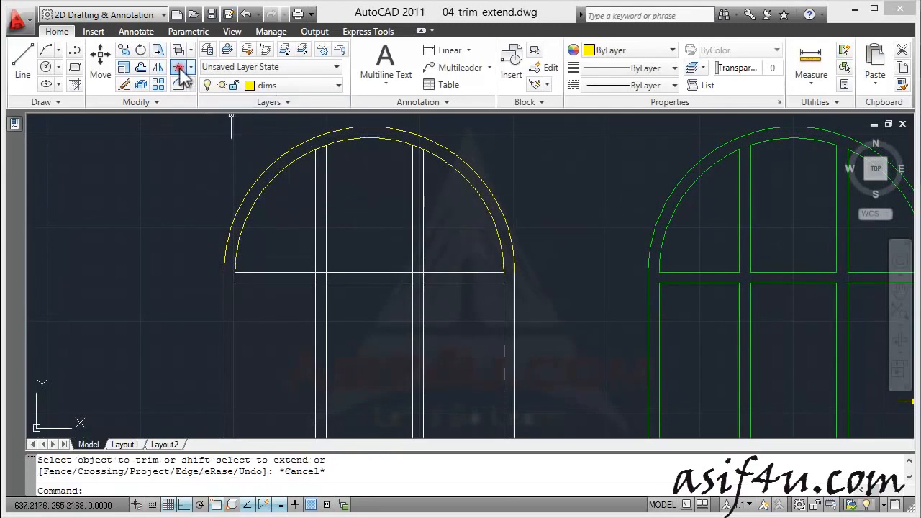
Trim the inner arc's short pieces between each pair of mullion lines, using all objects as cutting edges
click(180, 68)
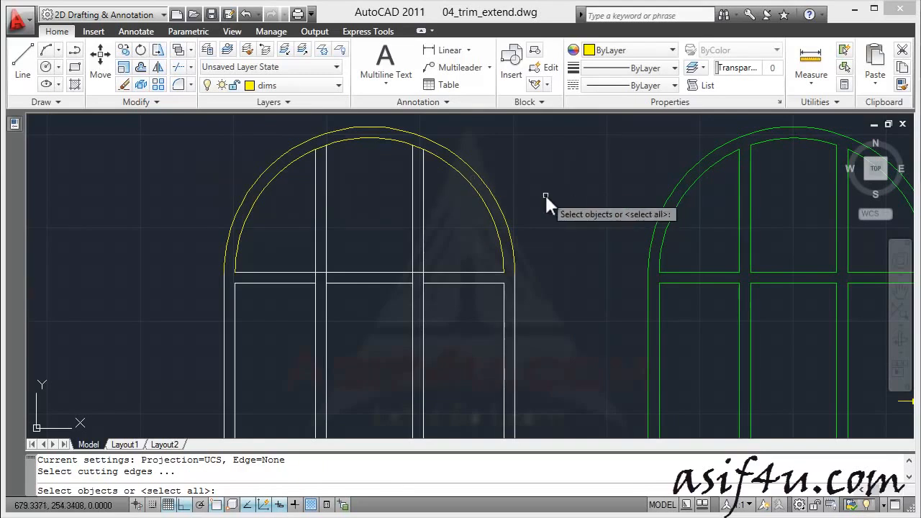
key(Return)
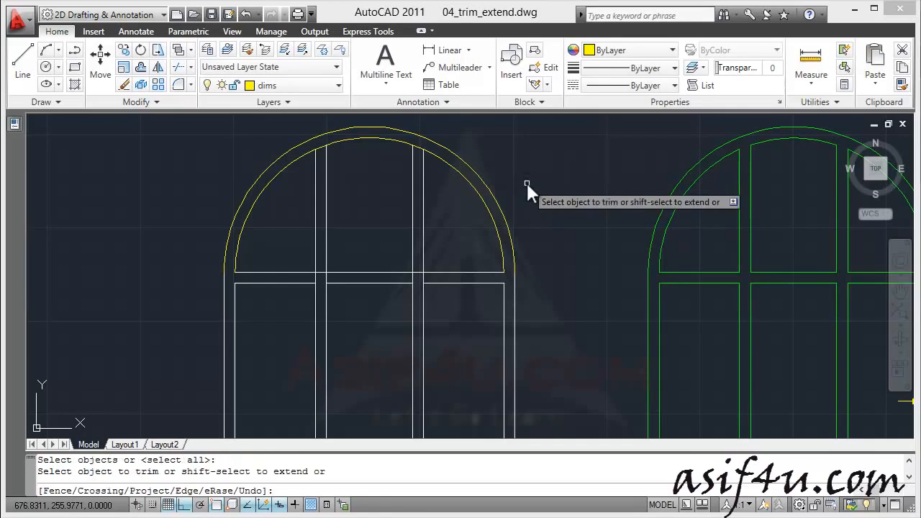
click(418, 148)
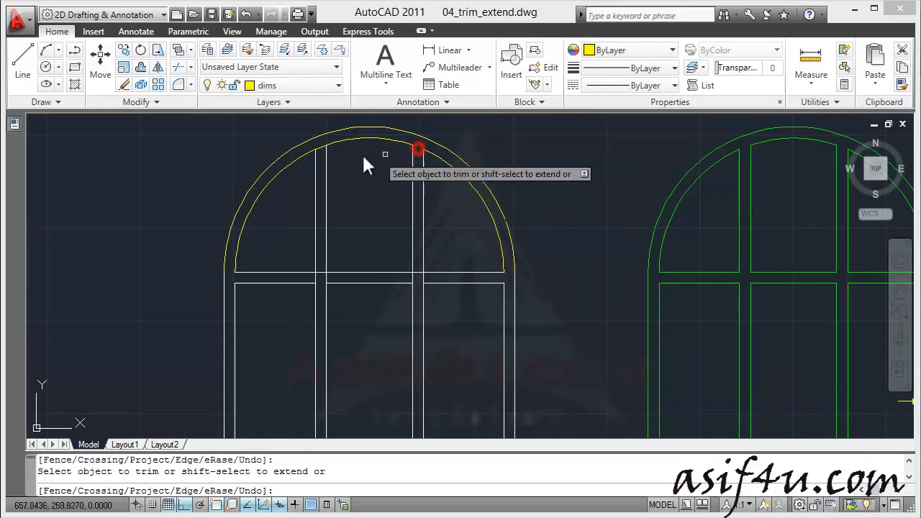
click(318, 149)
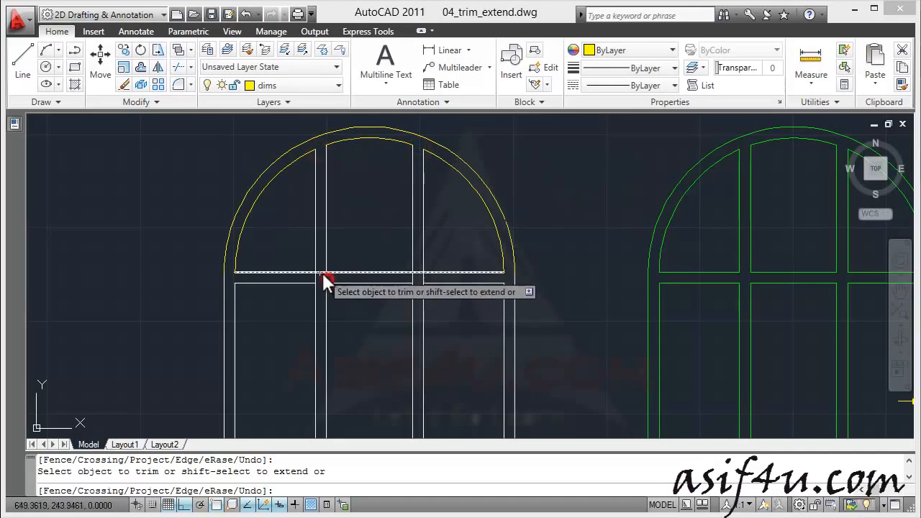
Trim the horizontal and vertical line pieces that cross inside both mullion intersections below the arch, leaving open junctions like the green window's
click(319, 277)
click(313, 277)
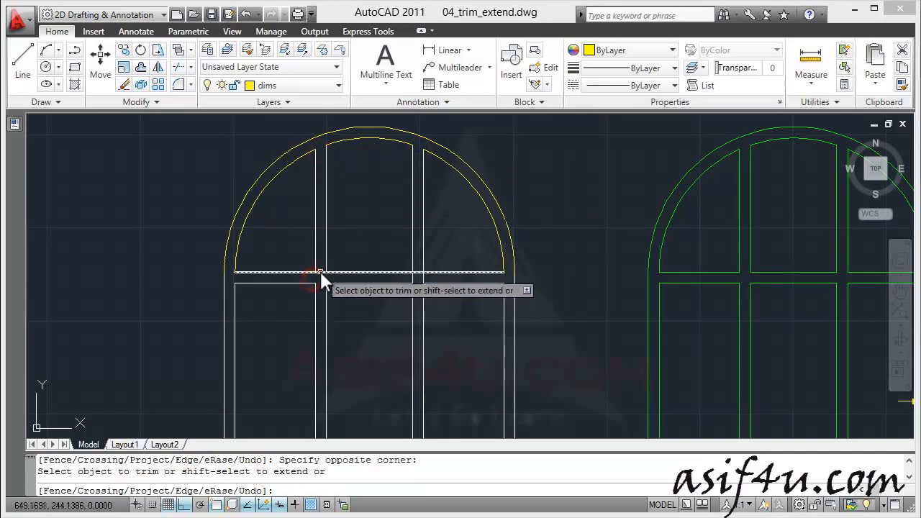
click(418, 276)
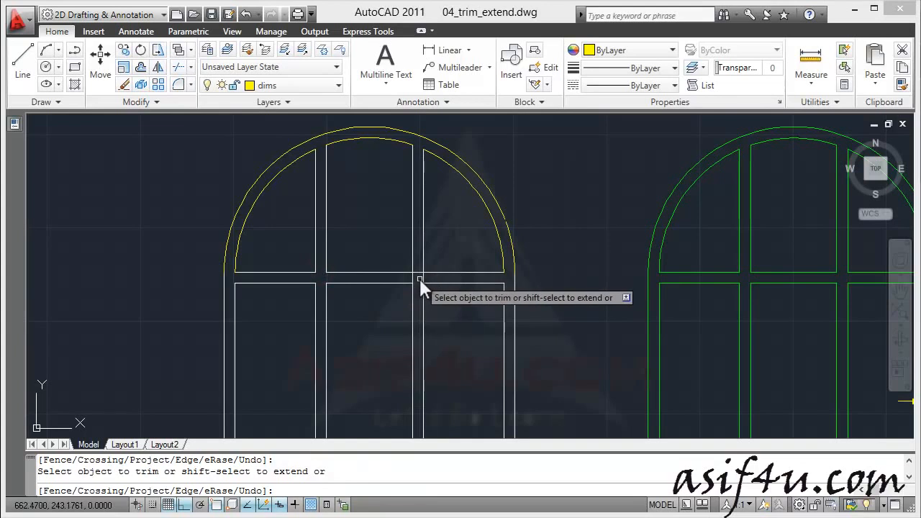
click(421, 278)
click(425, 277)
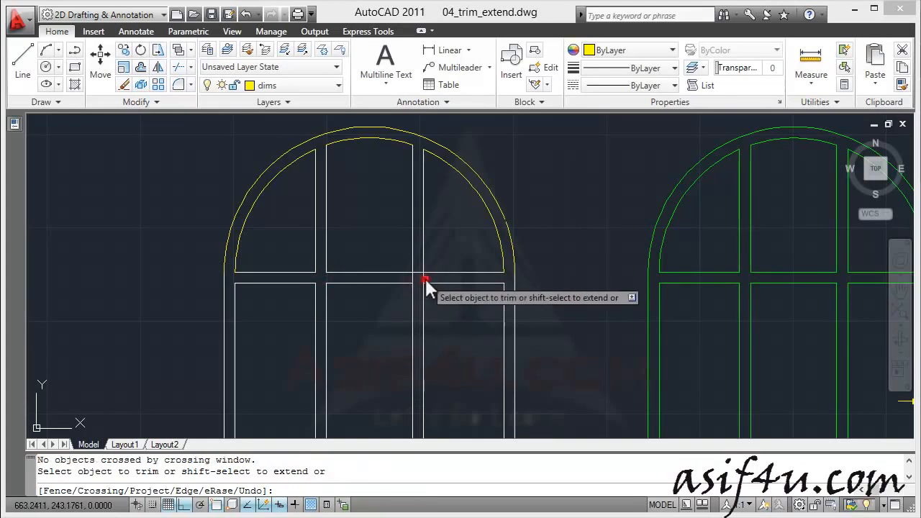
scroll(420, 274, up, 3)
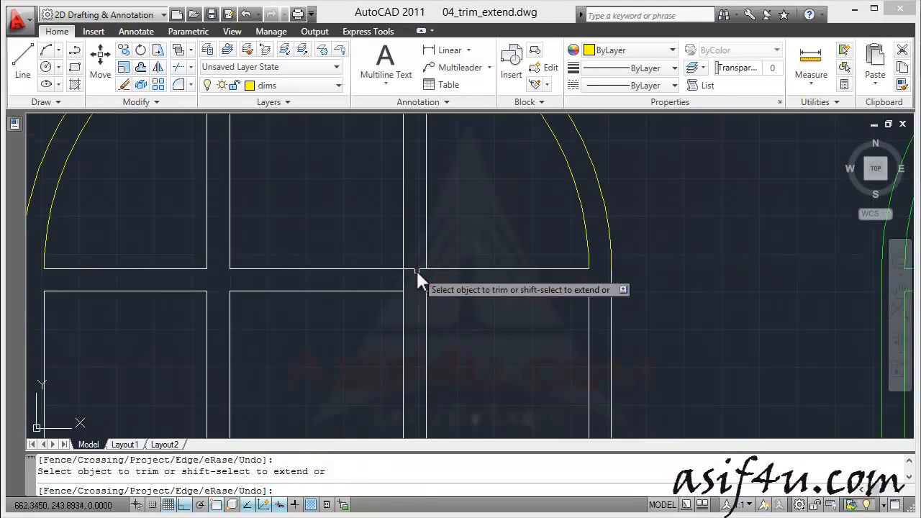
click(403, 282)
scroll(424, 238, down, 3)
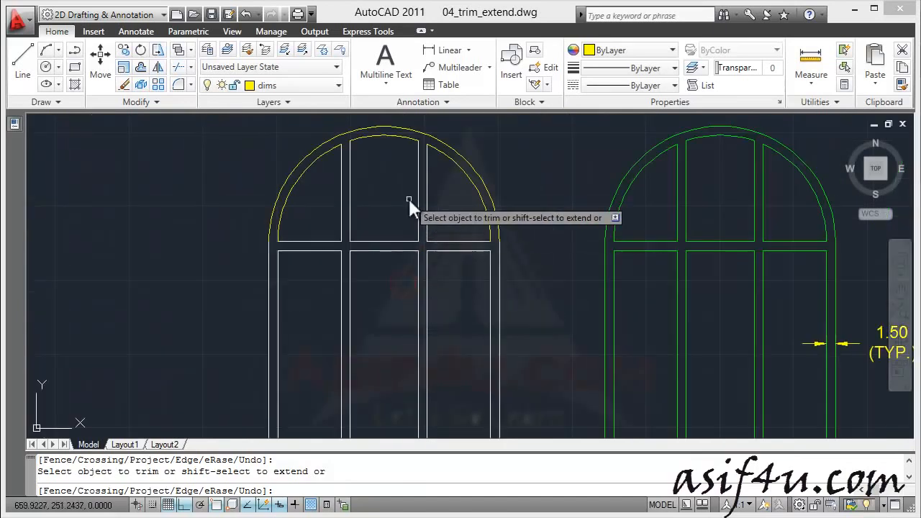
scroll(407, 194, down, 4)
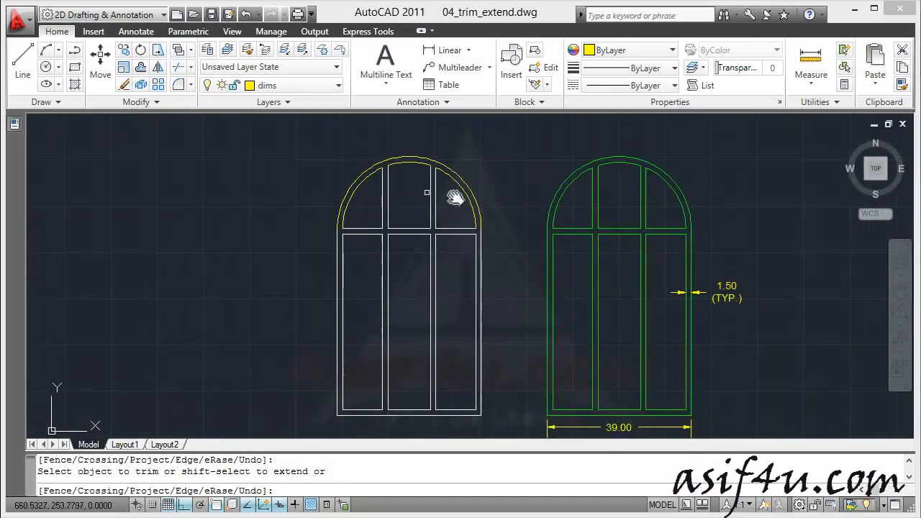
scroll(452, 173, up, 2)
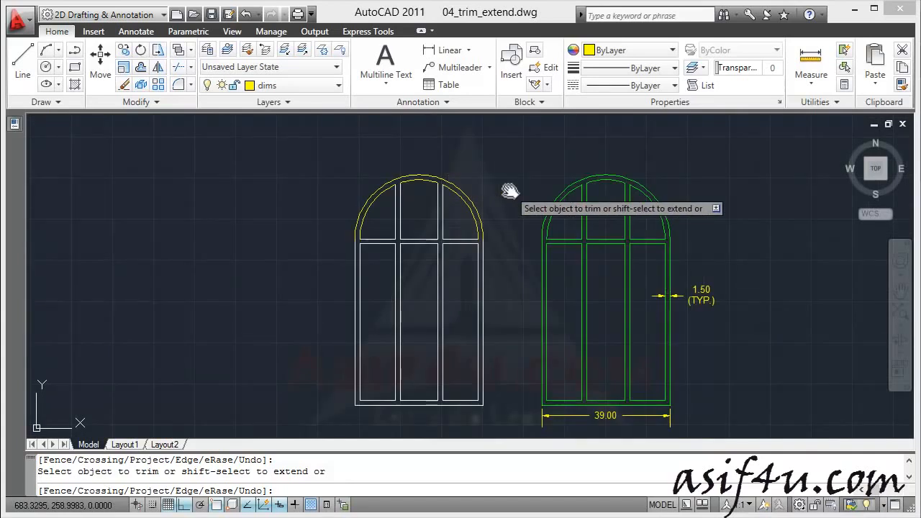
mouse_move(510, 190)
middle_down()
mouse_move(508, 210)
mouse_move(525, 166)
mouse_move(480, 205)
middle_up()
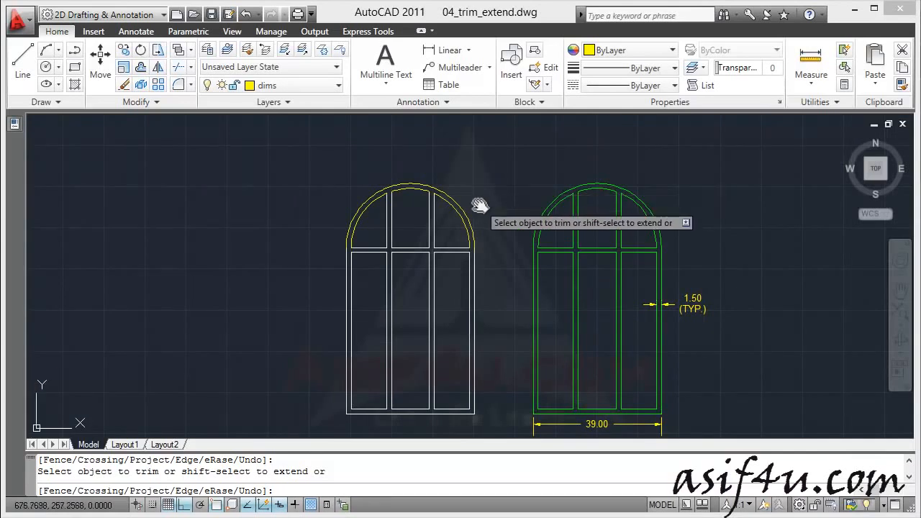